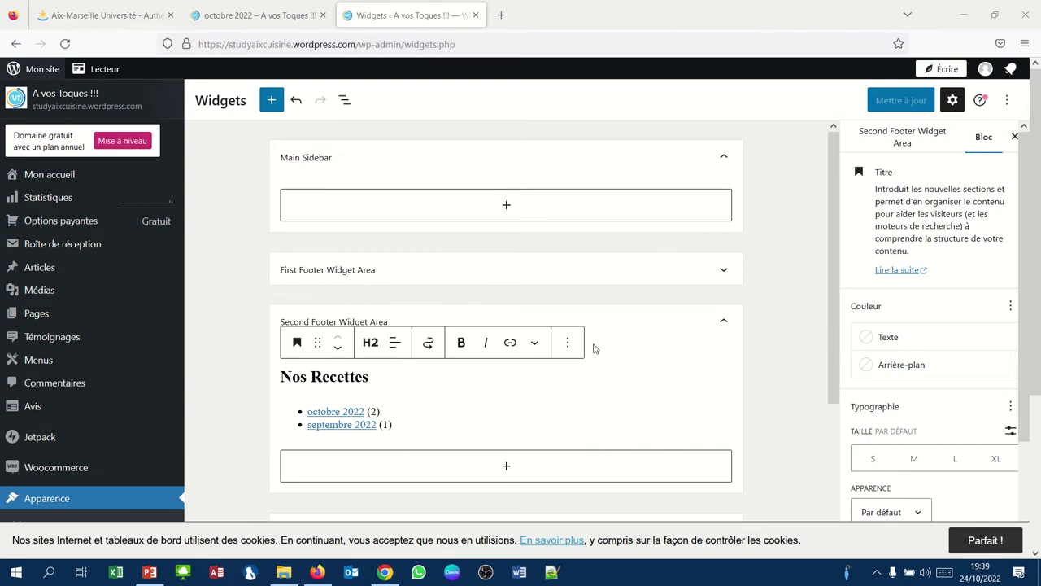
# Insert a Derniers articles block into the First Footer Widget Area and look through its settings.
pyautogui.click(725, 270)
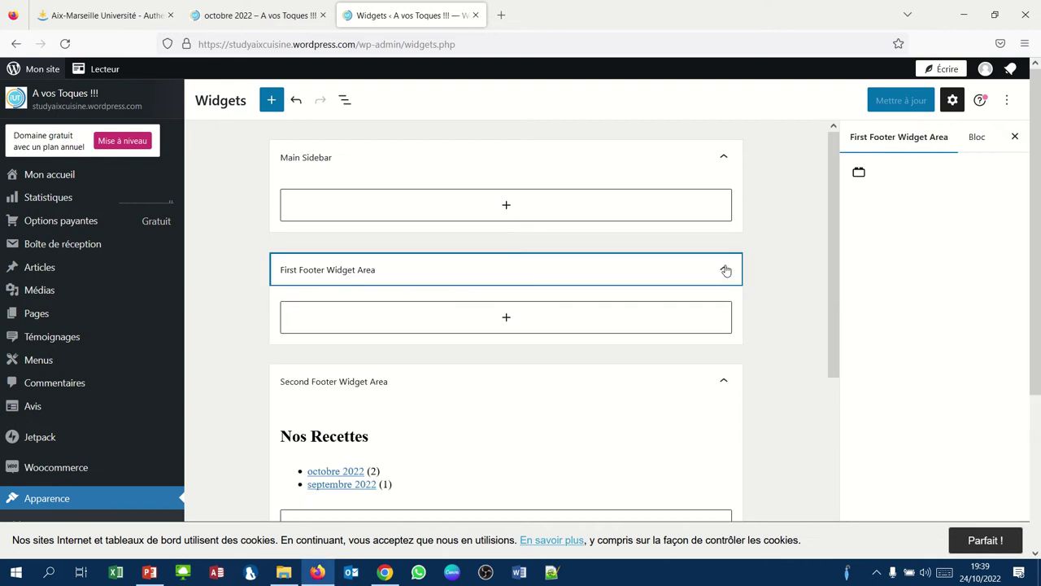
pyautogui.click(514, 319)
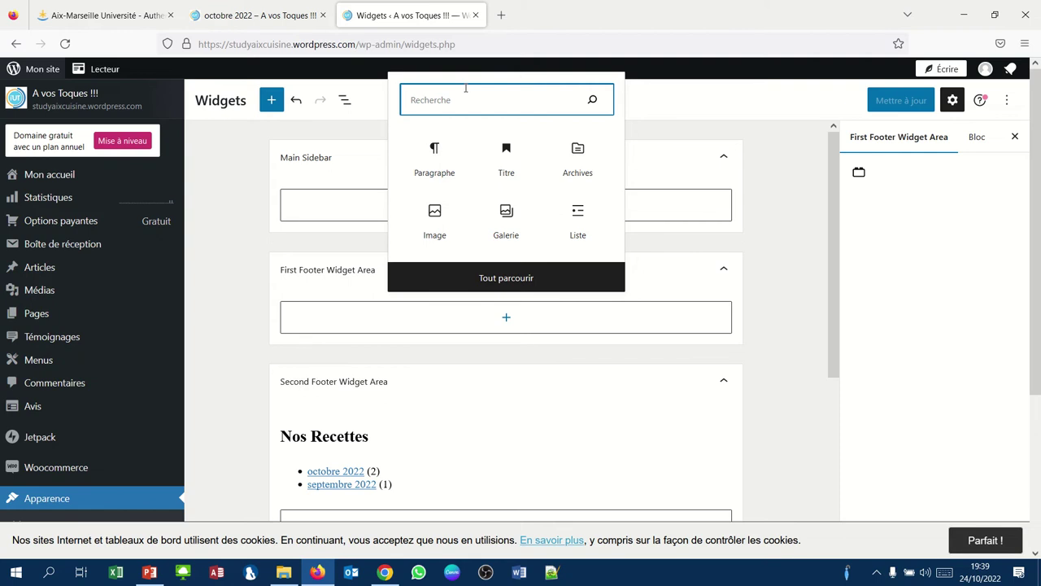
pyautogui.write('derni')
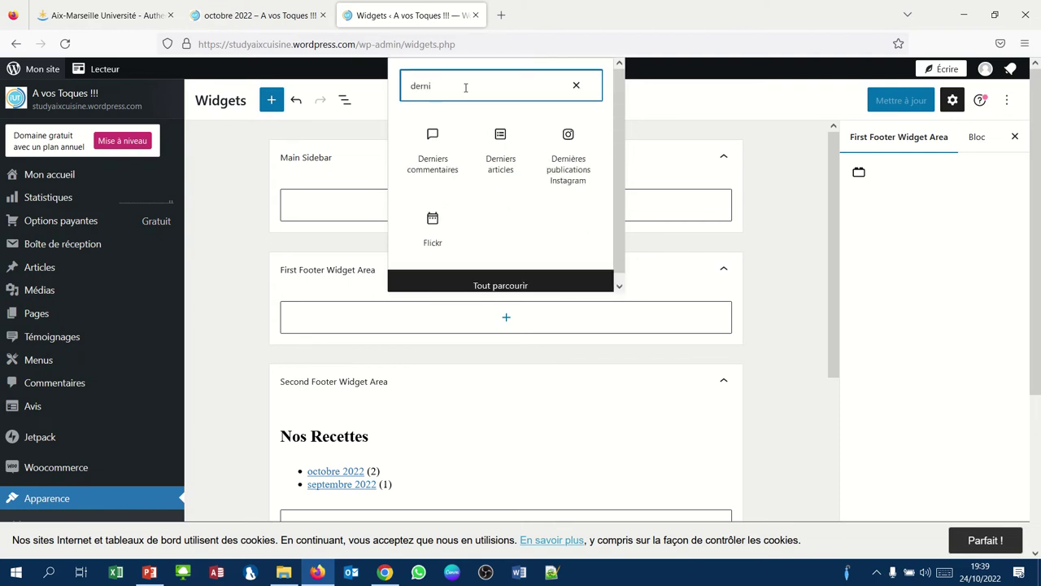
pyautogui.click(500, 136)
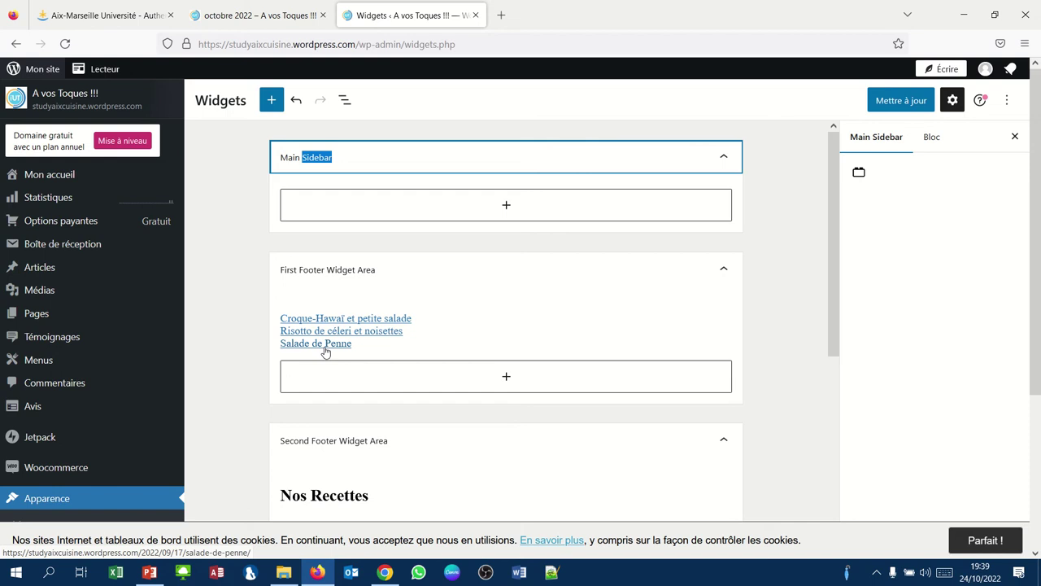
pyautogui.click(450, 323)
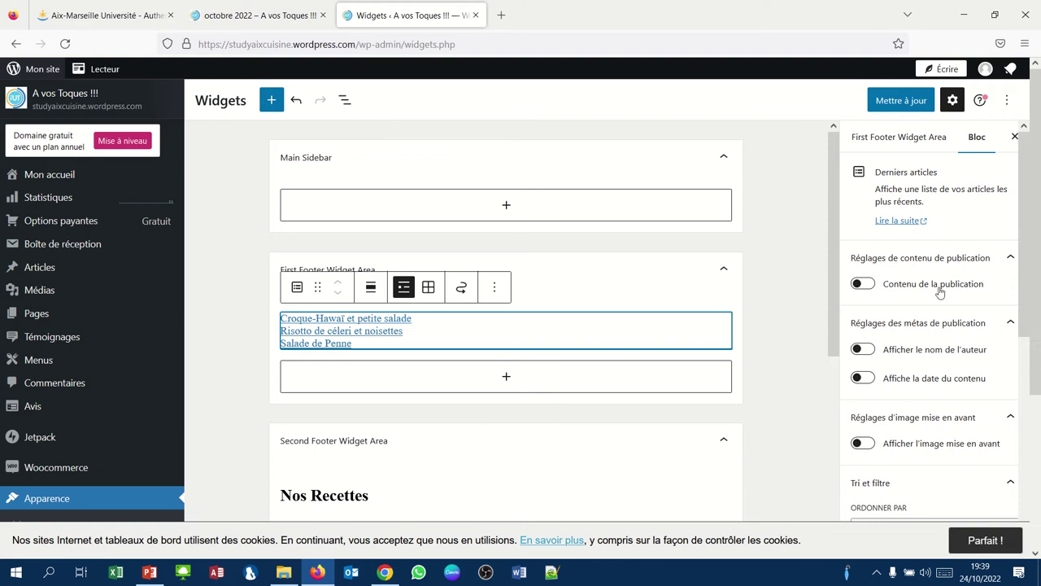
pyautogui.scroll(-3, 934, 397)
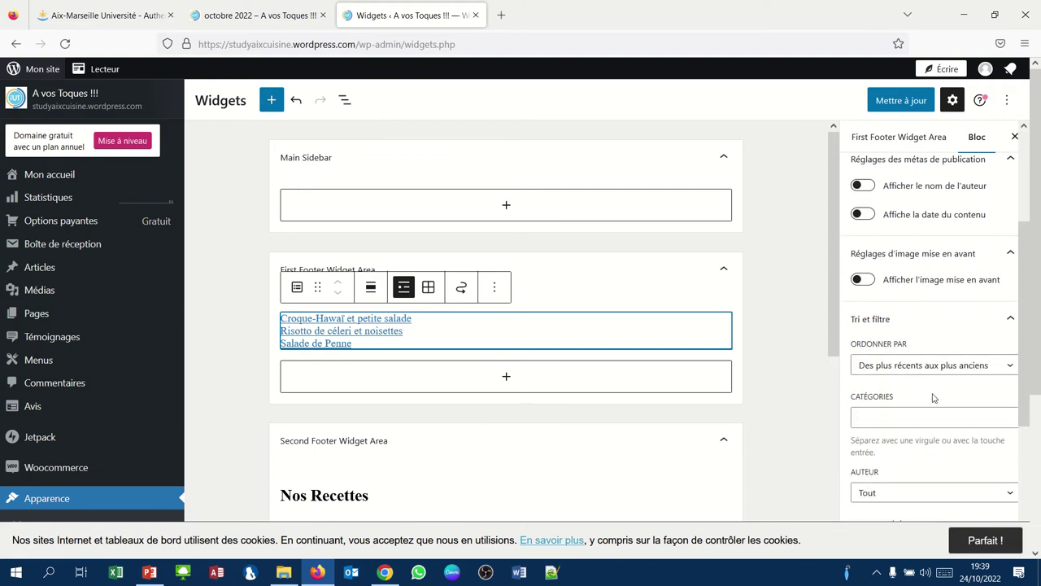
pyautogui.scroll(-3, 934, 397)
pyautogui.scroll(6, 934, 397)
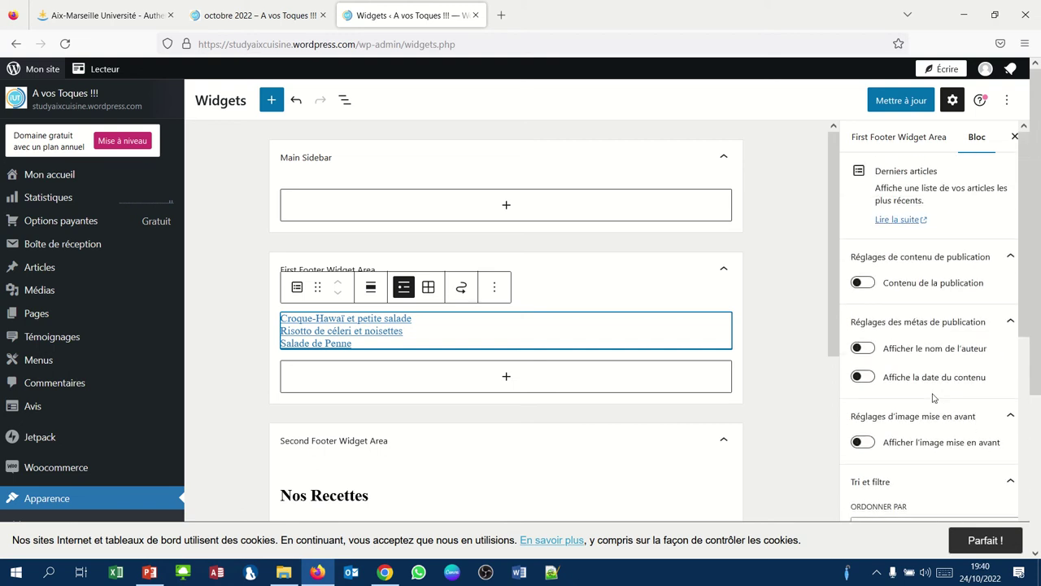
# Add a Titre block below the list of latest articles with the text "Mes deux dernières recettes".
pyautogui.click(506, 380)
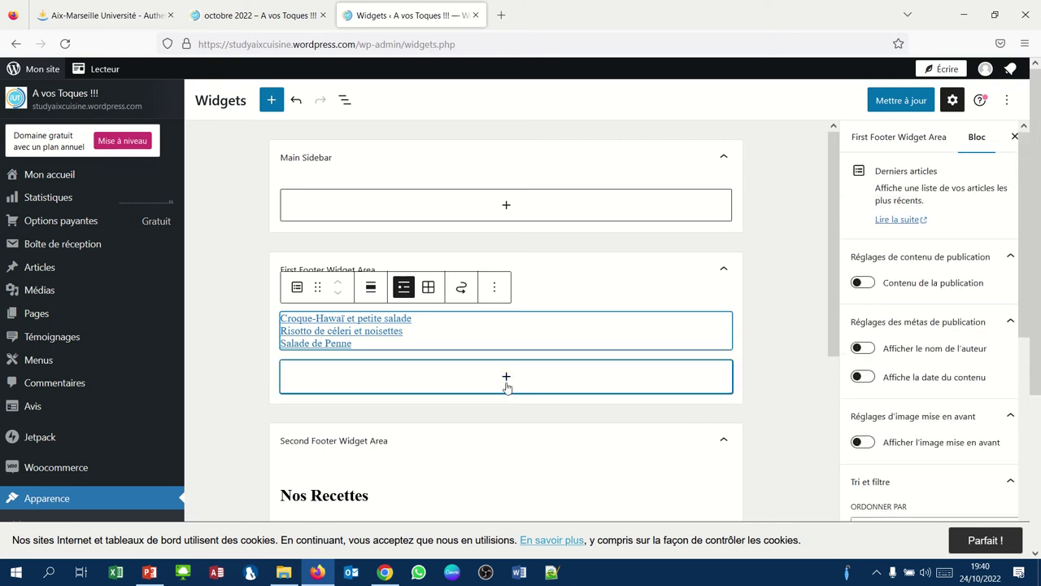
pyautogui.click(507, 213)
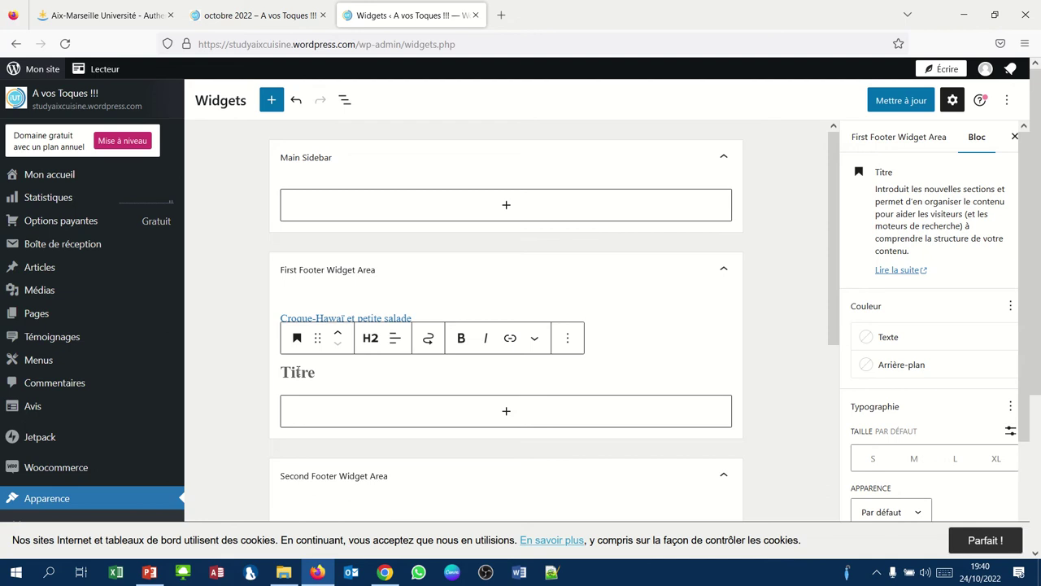
pyautogui.write('Me')
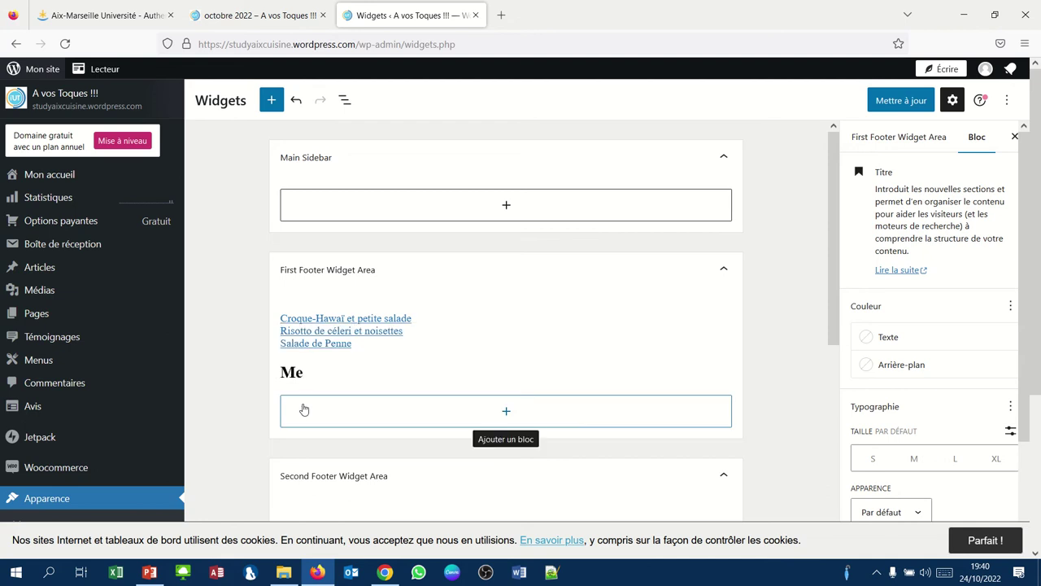
pyautogui.write('s deux derni')
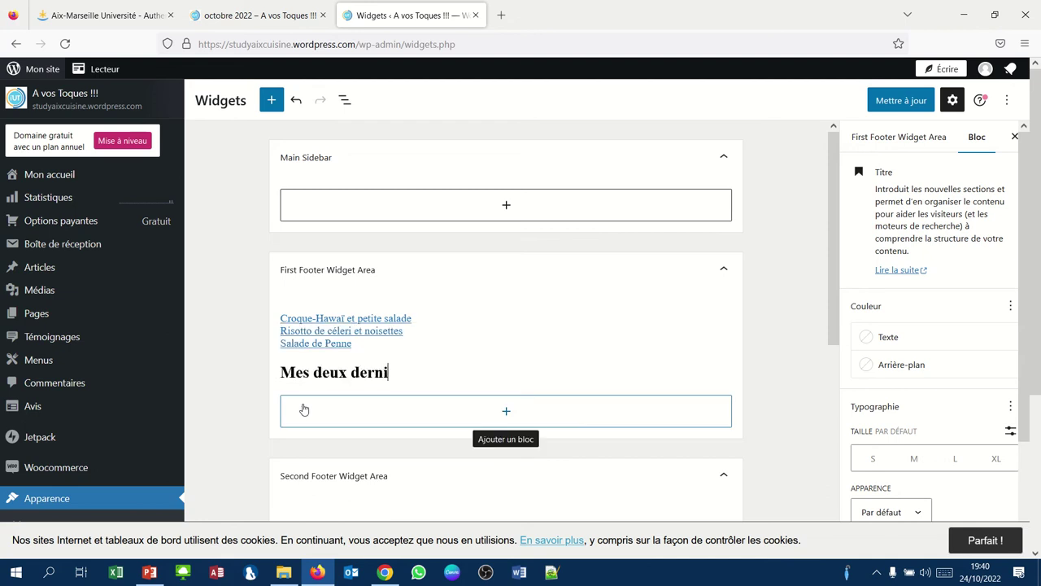
pyautogui.write('ères recettes')
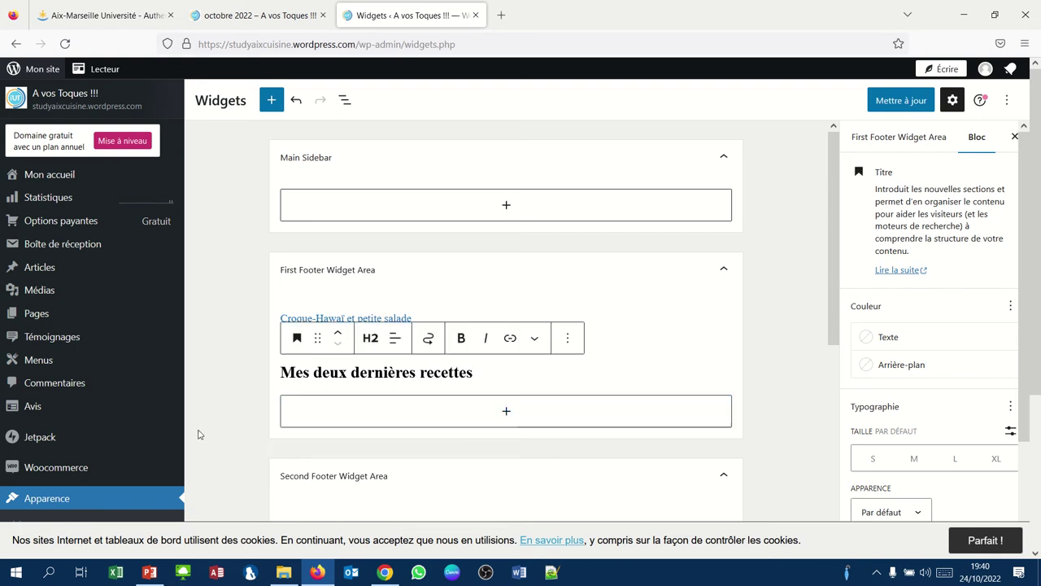
# Change the new heading's text to "Mes dernières recettes".
pyautogui.press('BackSpace')
pyautogui.press('BackSpace')
pyautogui.press('BackSpace')
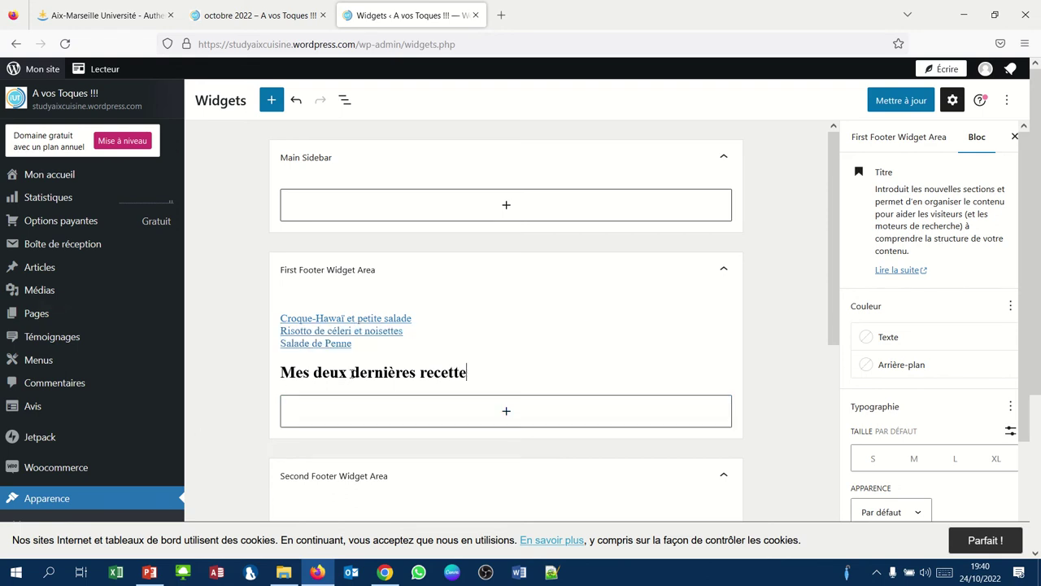
pyautogui.press('BackSpace')
pyautogui.press('BackSpace')
pyautogui.press('BackSpace')
pyautogui.press('BackSpace')
pyautogui.press('BackSpace')
pyautogui.press('BackSpace')
pyautogui.press('BackSpace')
pyautogui.press('BackSpace')
pyautogui.press('BackSpace')
pyautogui.press('BackSpace')
pyautogui.press('BackSpace')
pyautogui.press('BackSpace')
pyautogui.press('BackSpace')
pyautogui.press('BackSpace')
pyautogui.press('BackSpace')
pyautogui.press('BackSpace')
pyautogui.press('BackSpace')
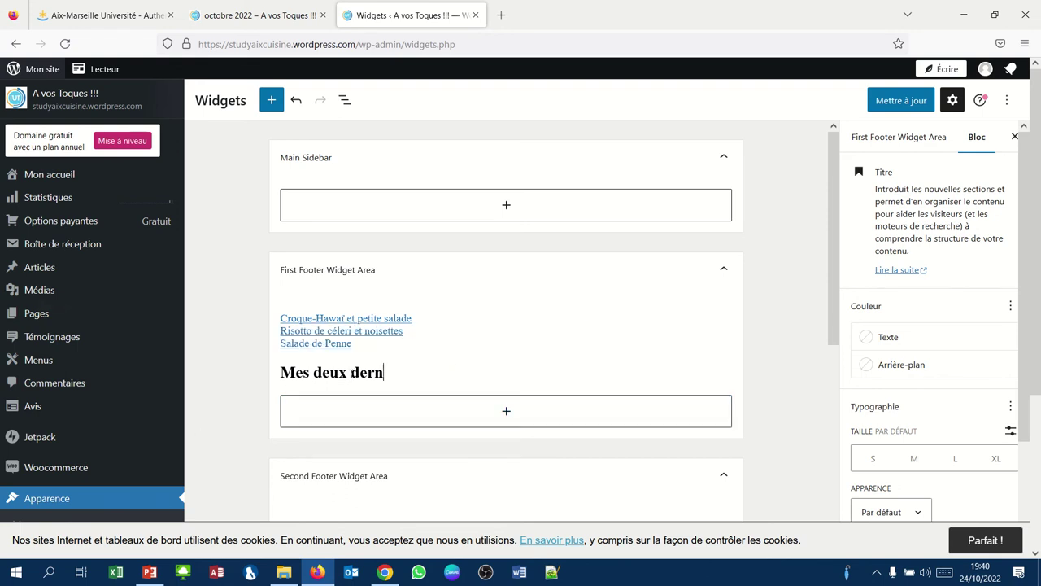
pyautogui.write('rnières recettes')
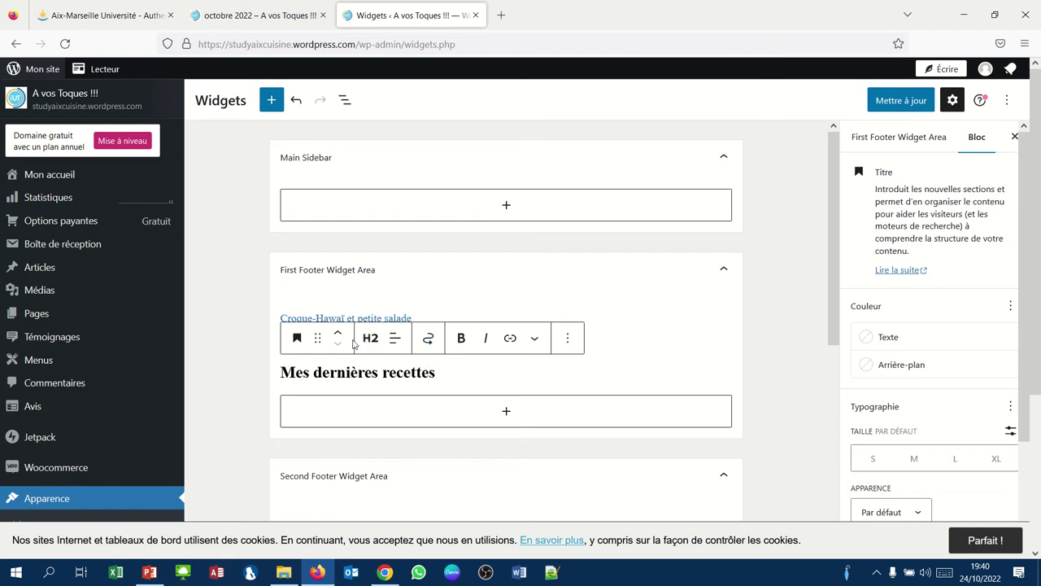
# Place the heading above the list of latest articles and set its level to H3.
pyautogui.click(338, 332)
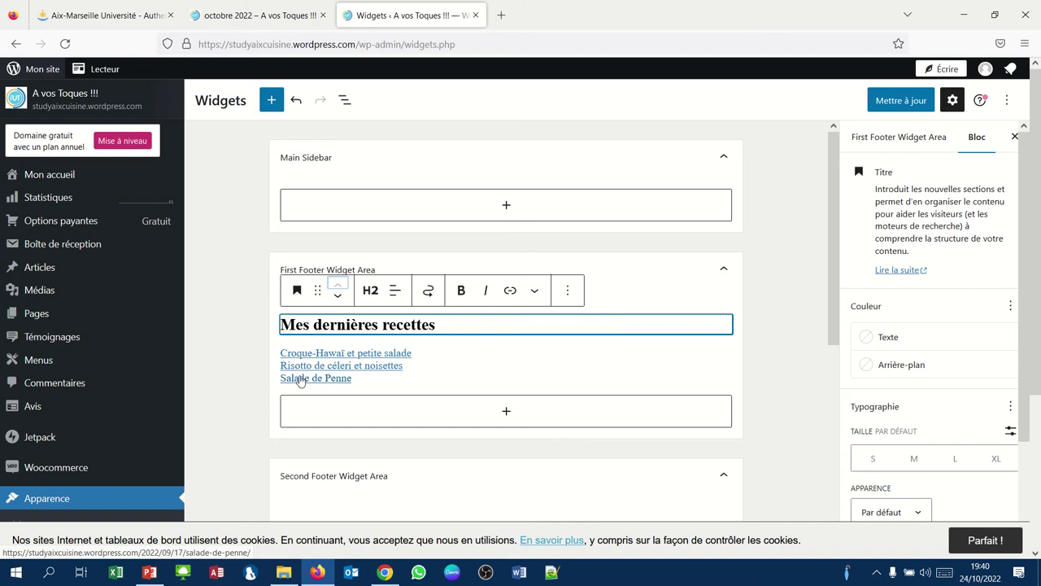
pyautogui.click(367, 297)
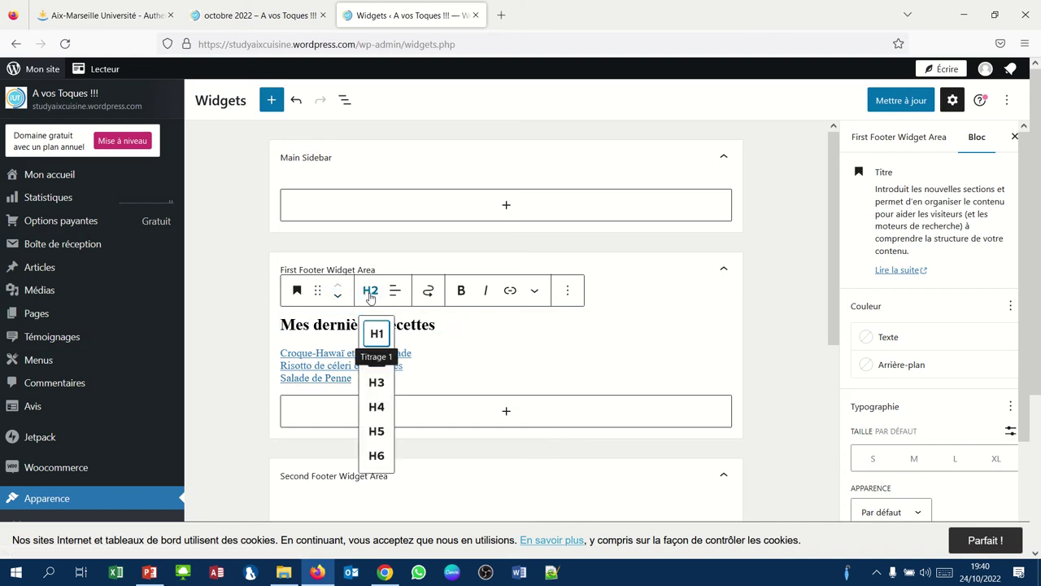
pyautogui.click(375, 381)
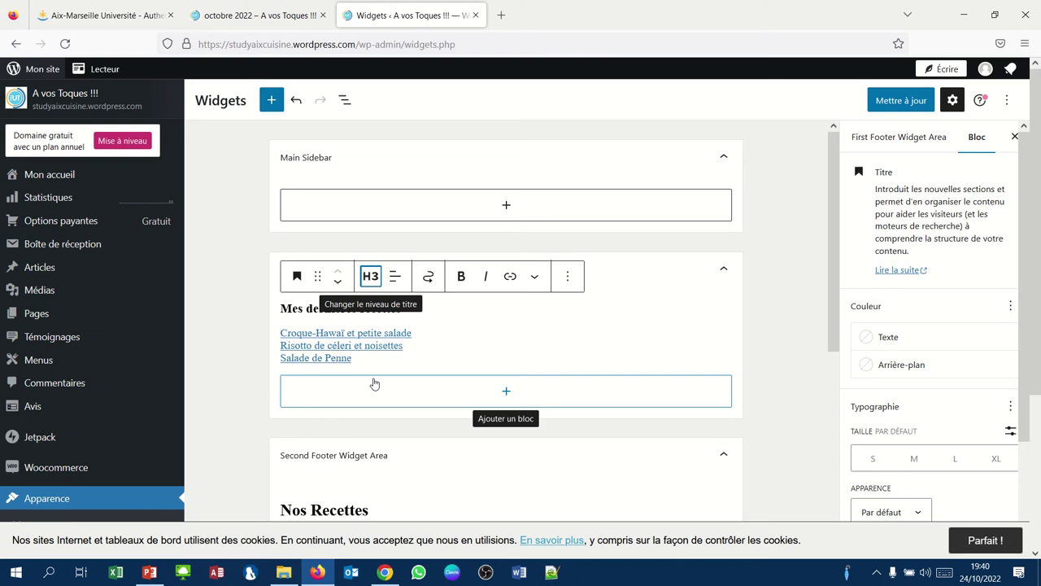
# Turn on the author name, content date and featured image for the Derniers articles block, and review the list.
pyautogui.click(416, 353)
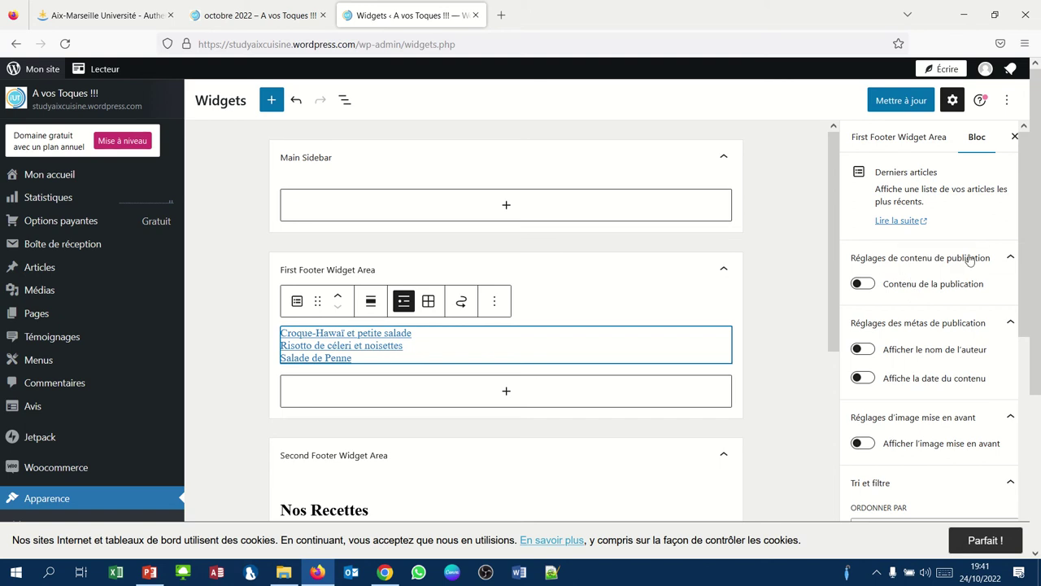
pyautogui.click(870, 350)
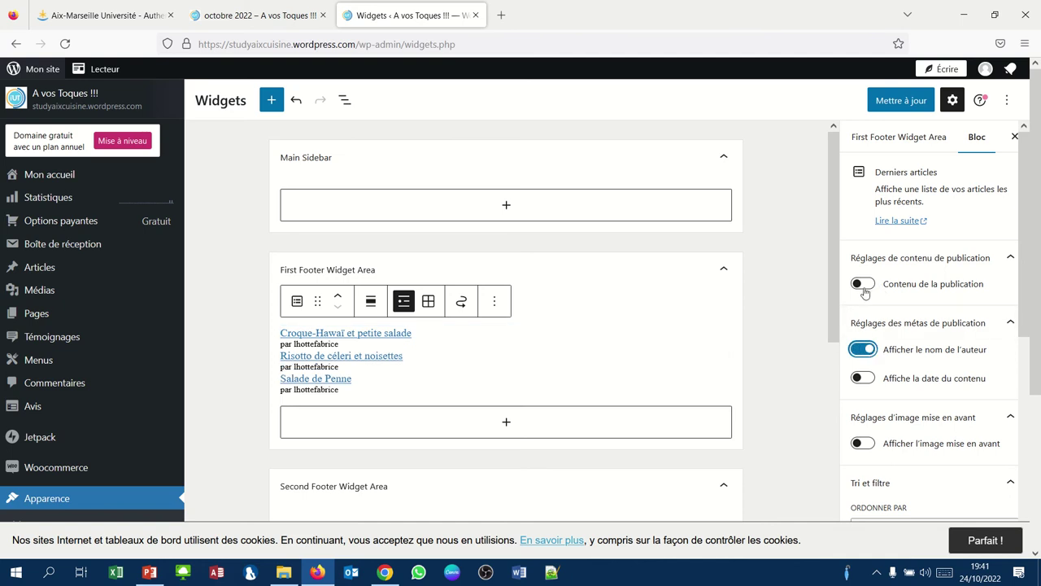
pyautogui.click(864, 379)
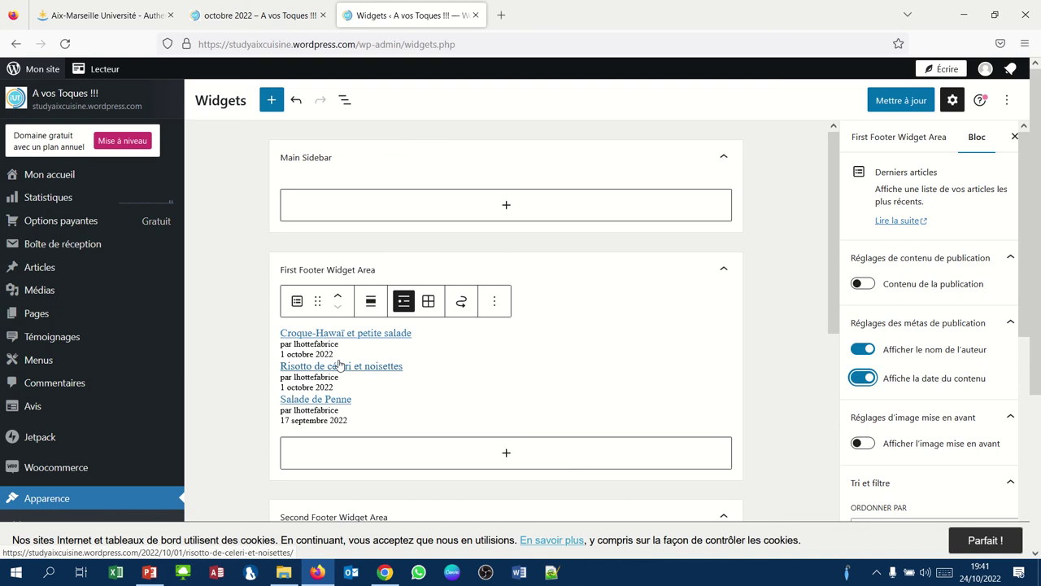
pyautogui.click(864, 444)
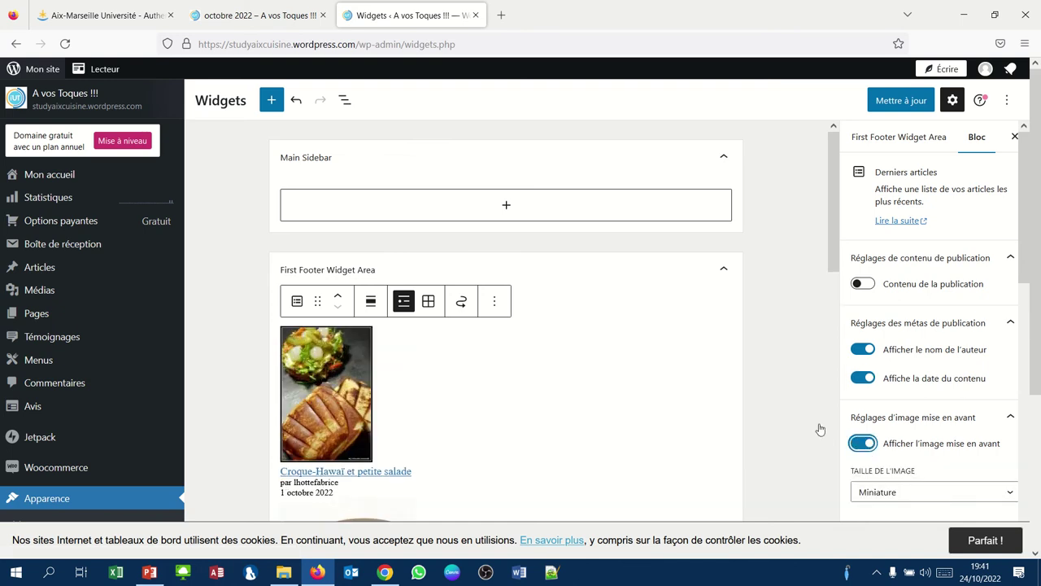
pyautogui.scroll(-3, 657, 398)
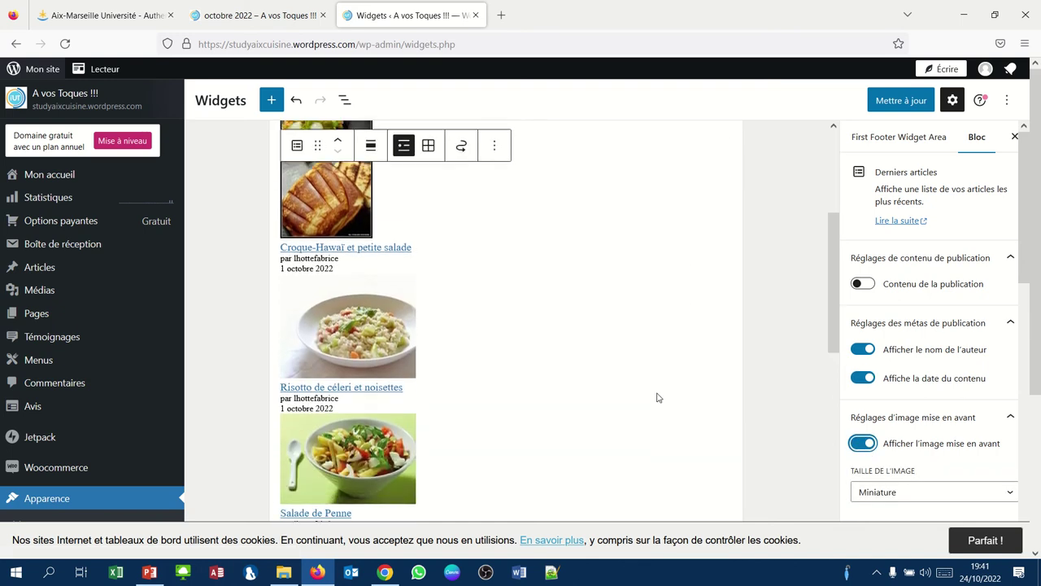
pyautogui.scroll(-2, 657, 398)
pyautogui.scroll(2, 658, 398)
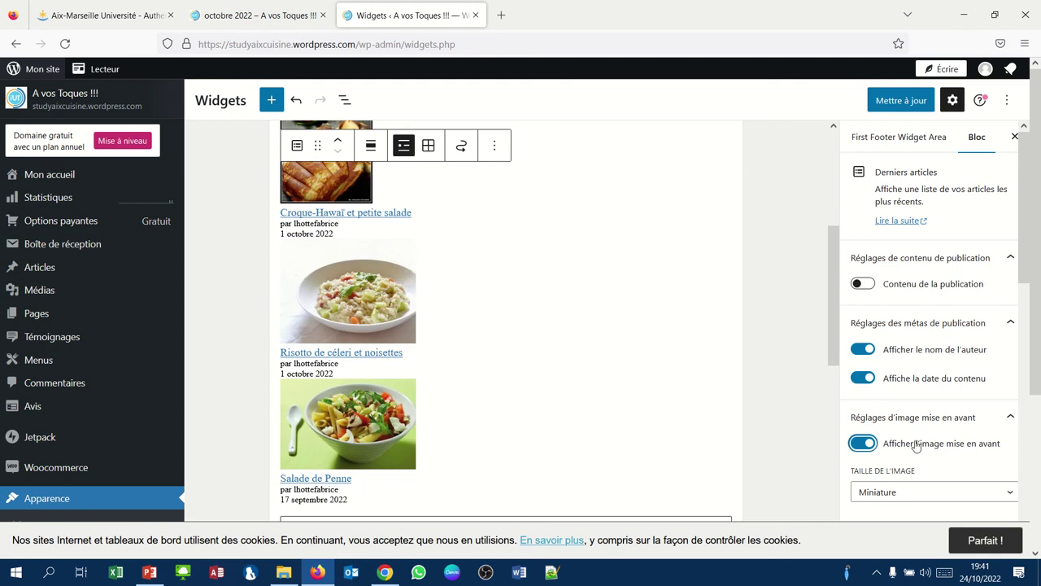
# Try left and centre alignment for the featured images in the article list, and settle on right alignment.
pyautogui.scroll(-3, 926, 444)
pyautogui.scroll(-4, 924, 443)
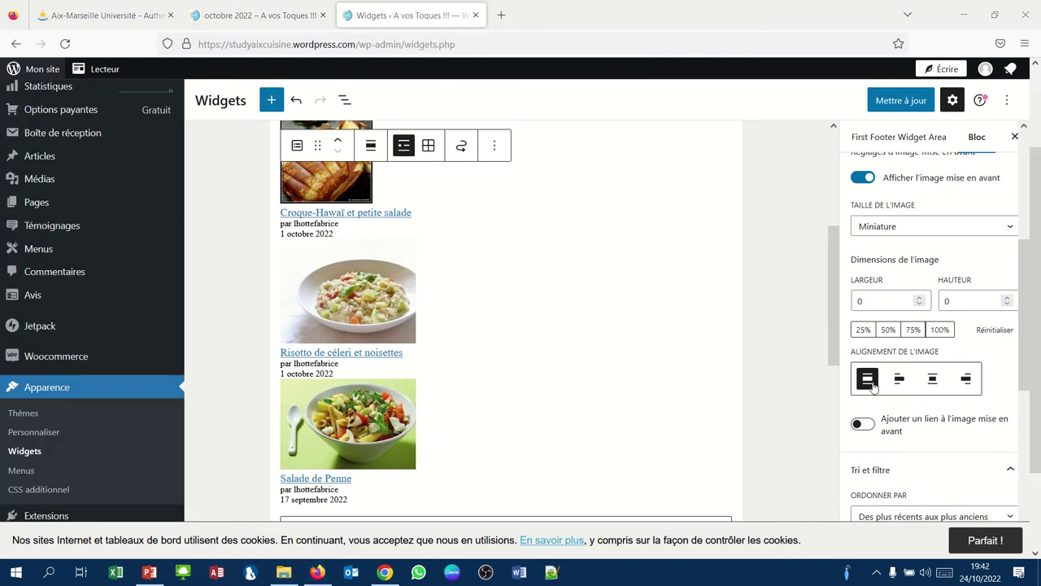
pyautogui.click(900, 384)
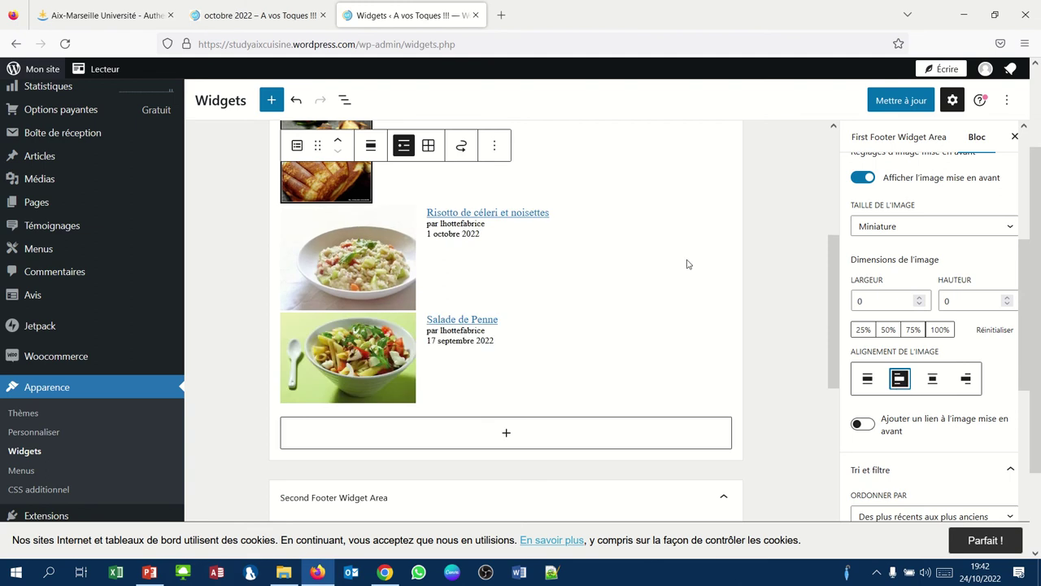
pyautogui.scroll(3, 688, 264)
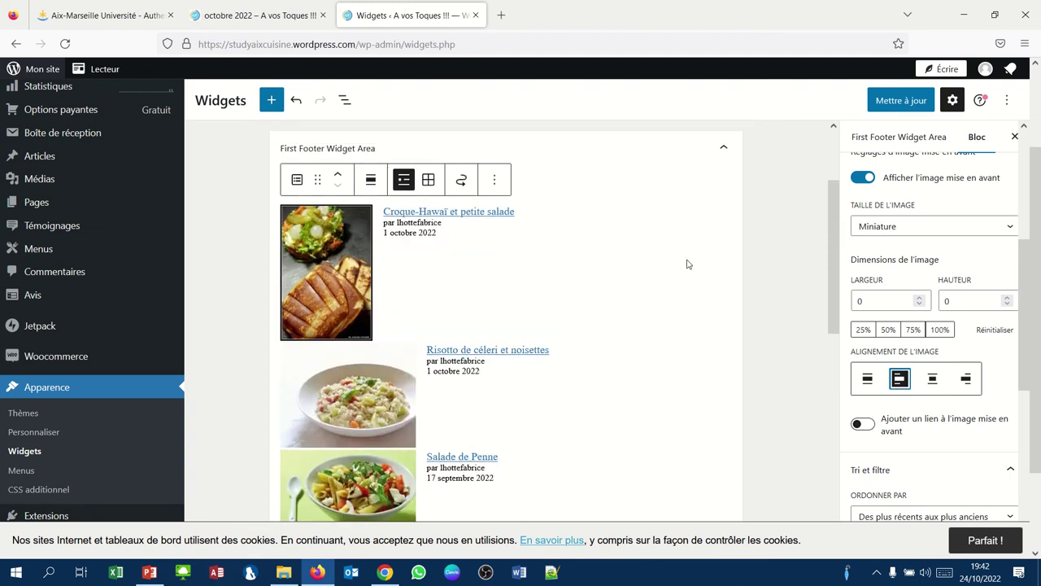
pyautogui.scroll(-1, 688, 264)
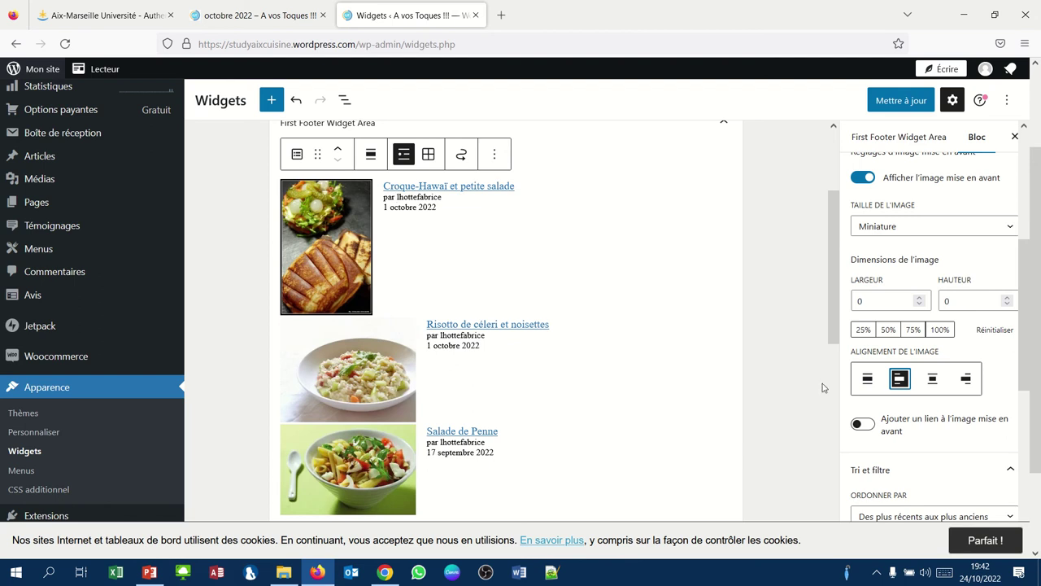
pyautogui.click(930, 381)
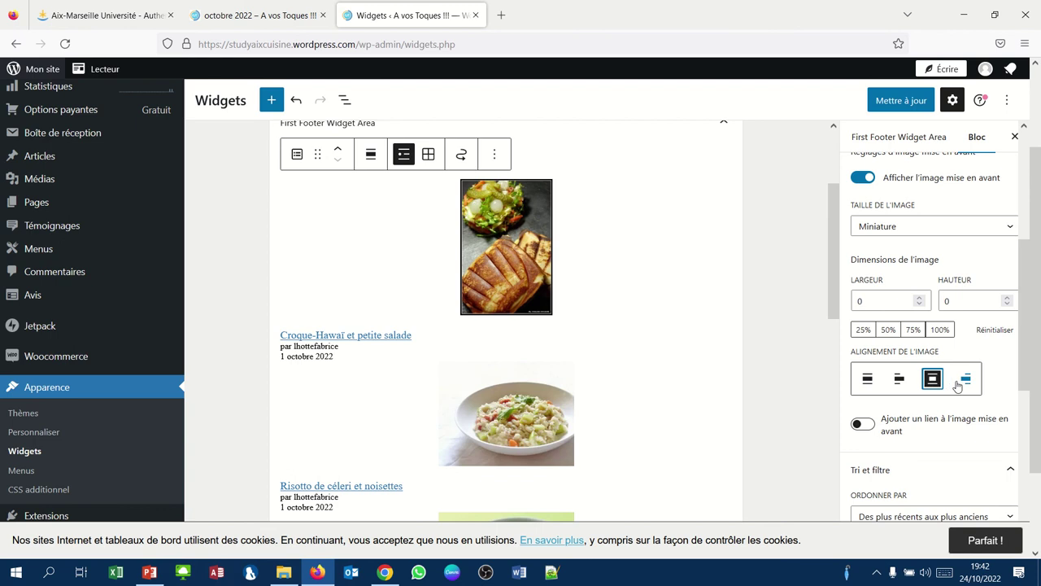
pyautogui.click(965, 379)
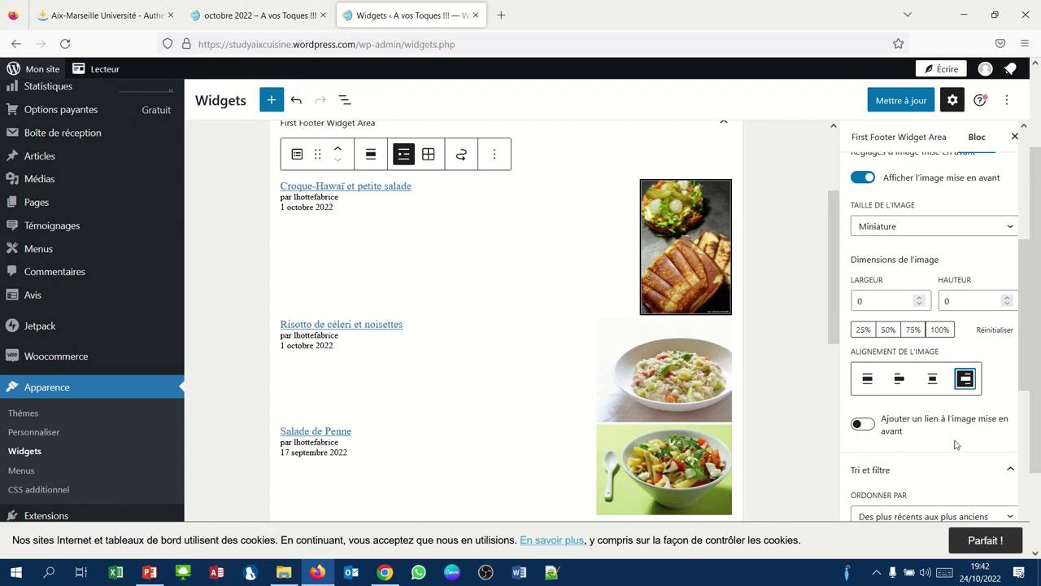
# Limit the number of items shown in the Derniers articles block to 2.
pyautogui.scroll(-3, 961, 450)
pyautogui.scroll(-4, 961, 450)
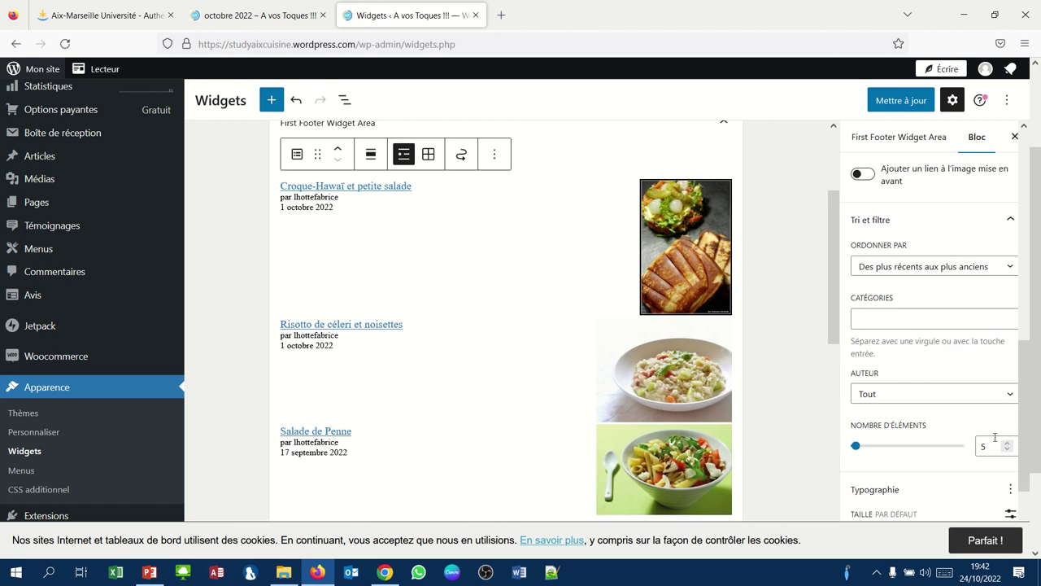
pyautogui.click(986, 445)
pyautogui.press('BackSpace')
pyautogui.write('2')
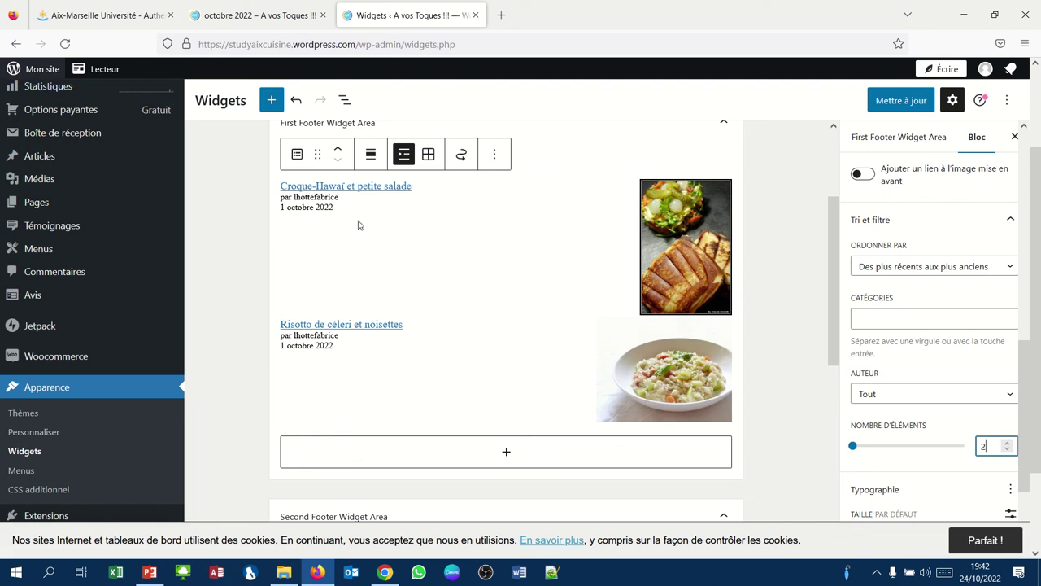
# Save the widget changes and reload the site's octobre 2022 page to check the footer.
pyautogui.click(904, 104)
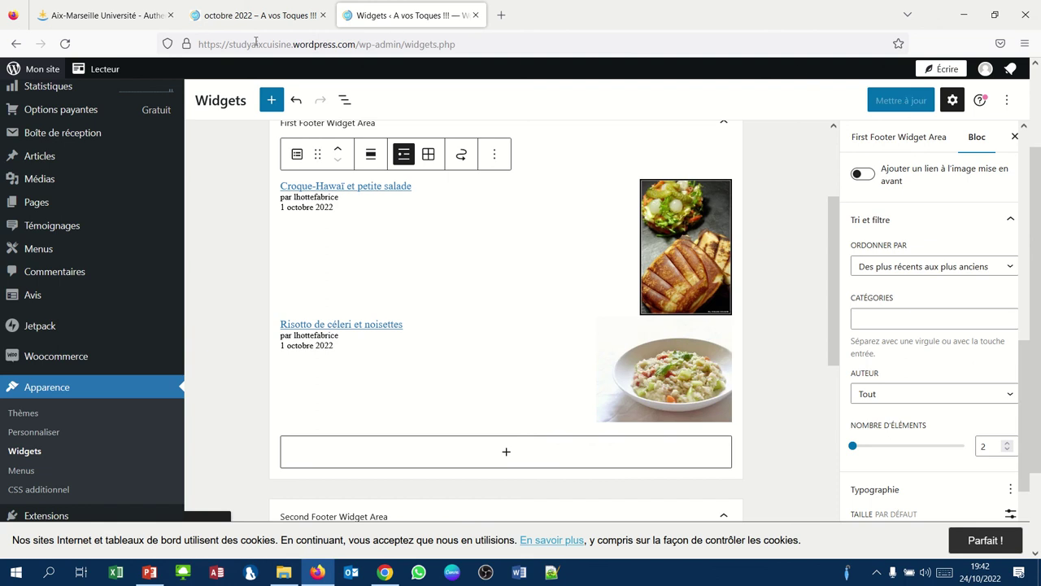
pyautogui.click(246, 16)
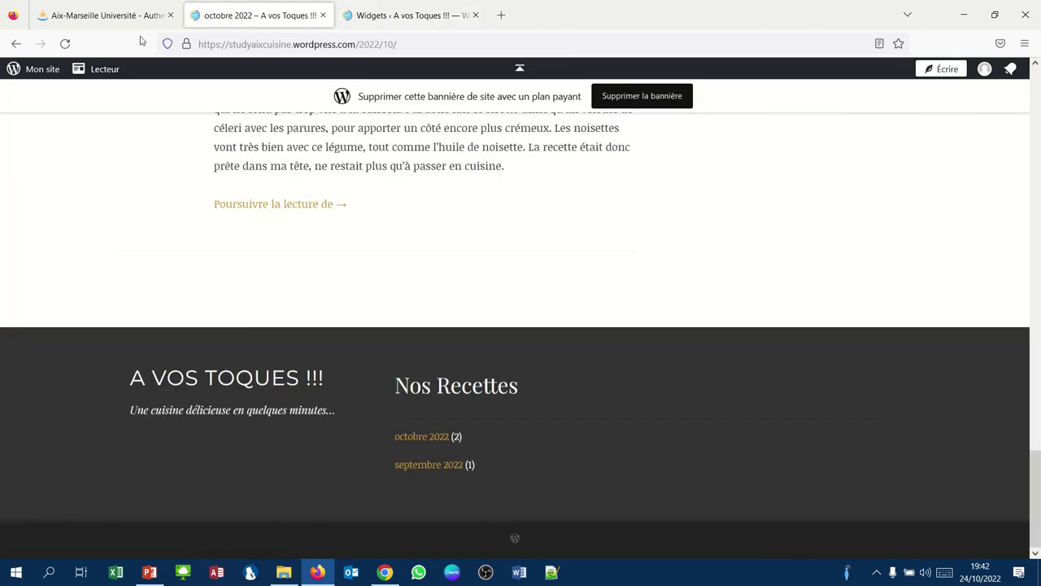
pyautogui.click(65, 44)
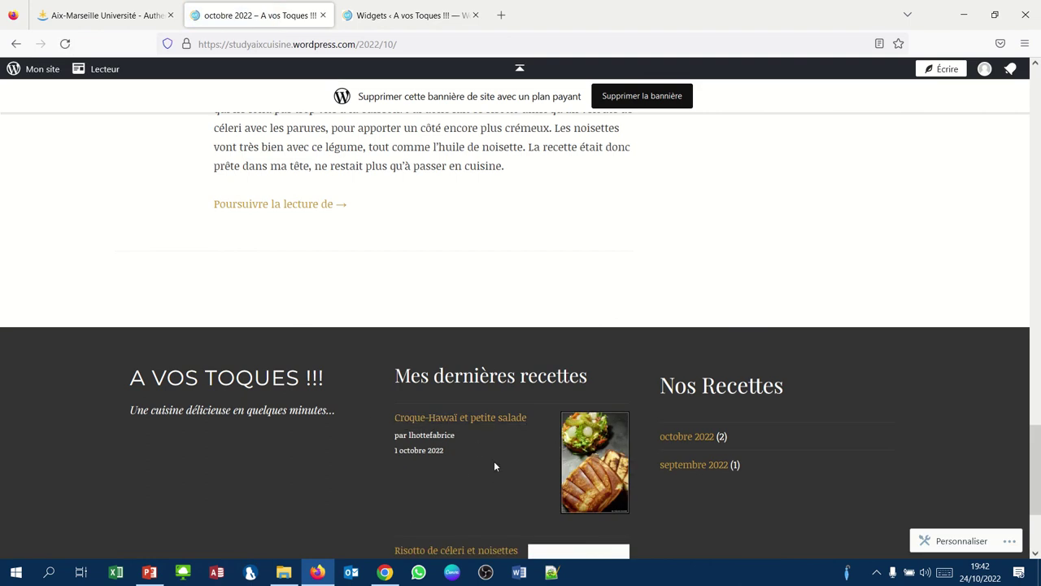
# Review the published footer, then change the Nos Recettes title in the Second Footer Widget Area to heading level H3.
pyautogui.scroll(-3, 494, 465)
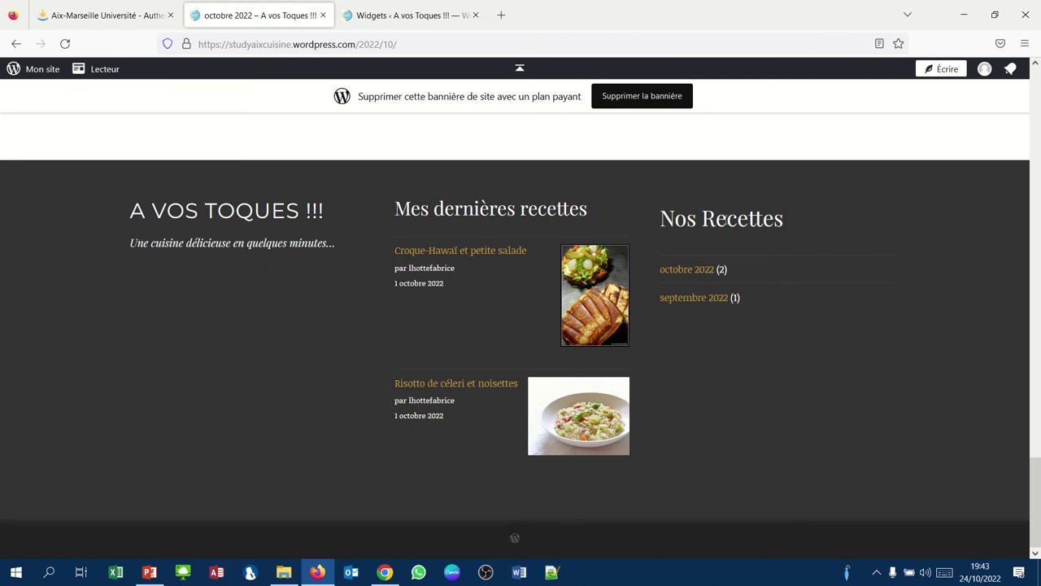
pyautogui.click(429, 16)
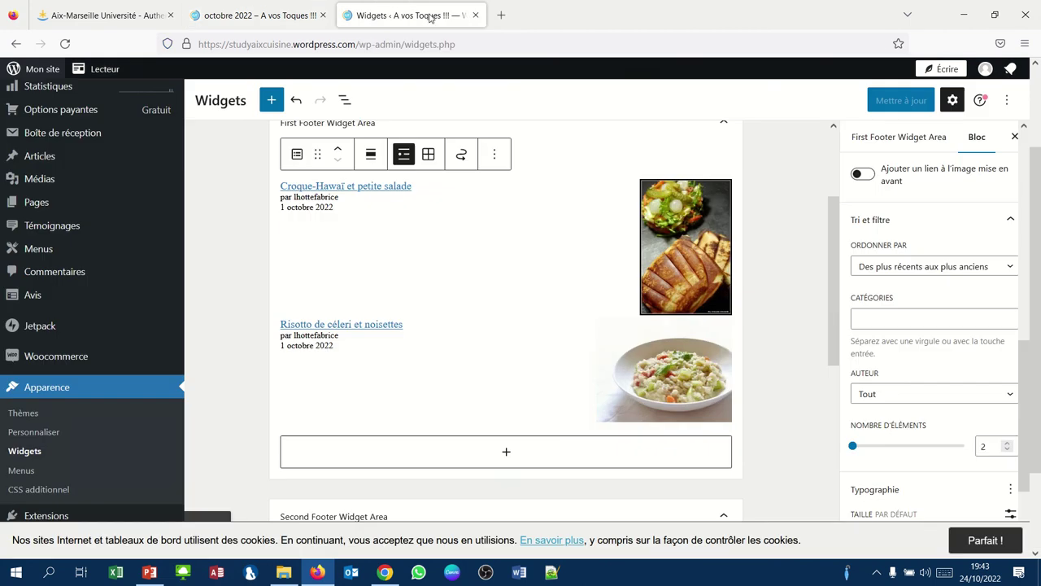
pyautogui.scroll(2, 481, 210)
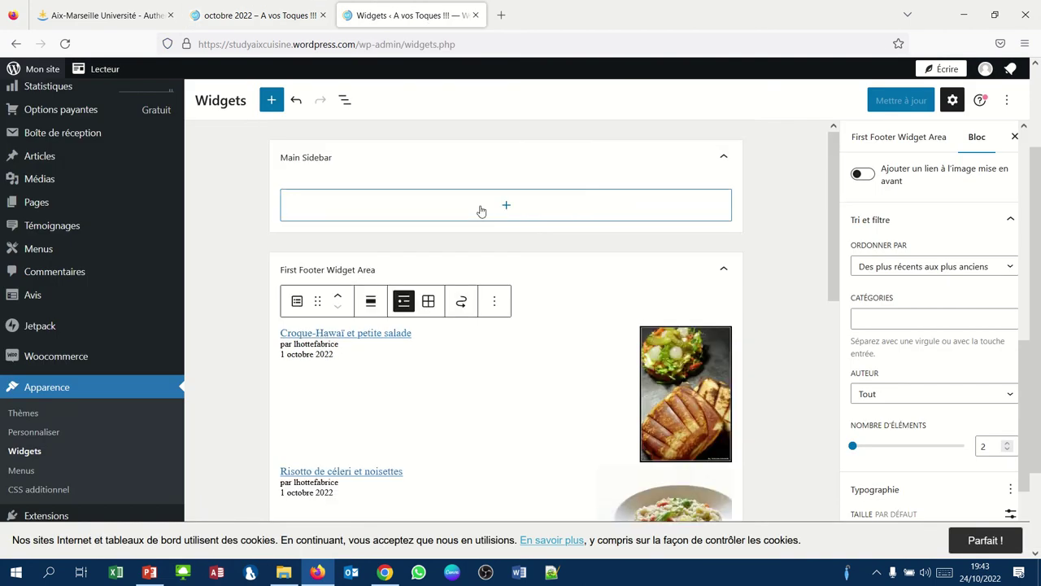
pyautogui.scroll(-5, 480, 210)
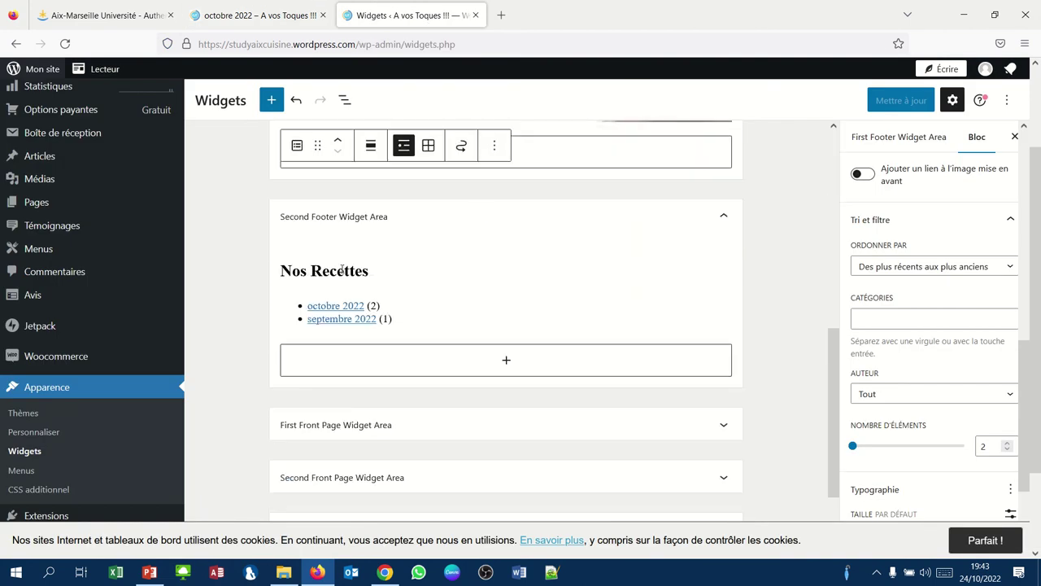
pyautogui.click(343, 270)
pyautogui.click(372, 244)
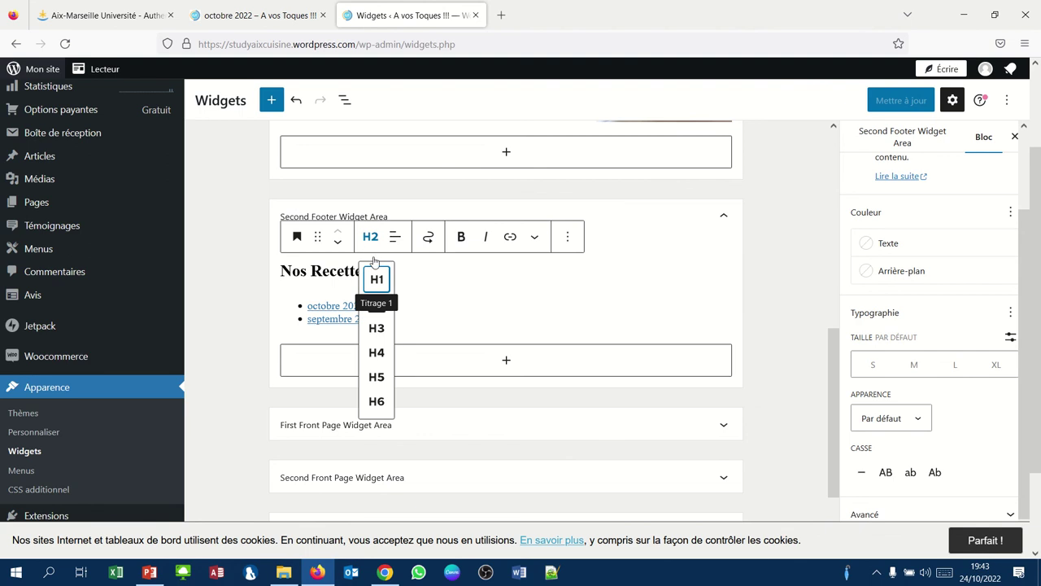
pyautogui.click(374, 328)
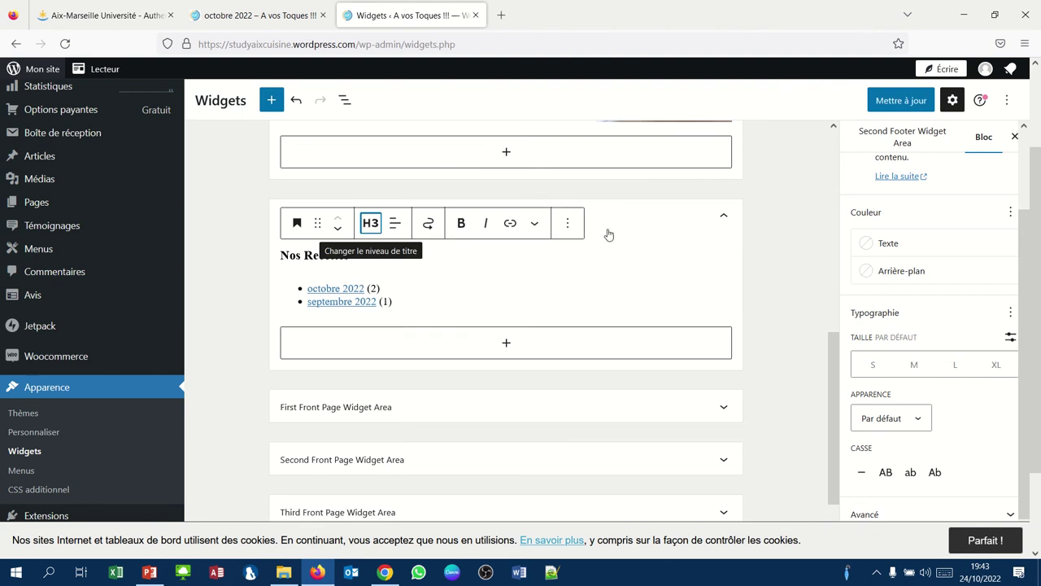
# Save the widget changes and reload the octobre 2022 page to compare the two footer headings.
pyautogui.click(889, 99)
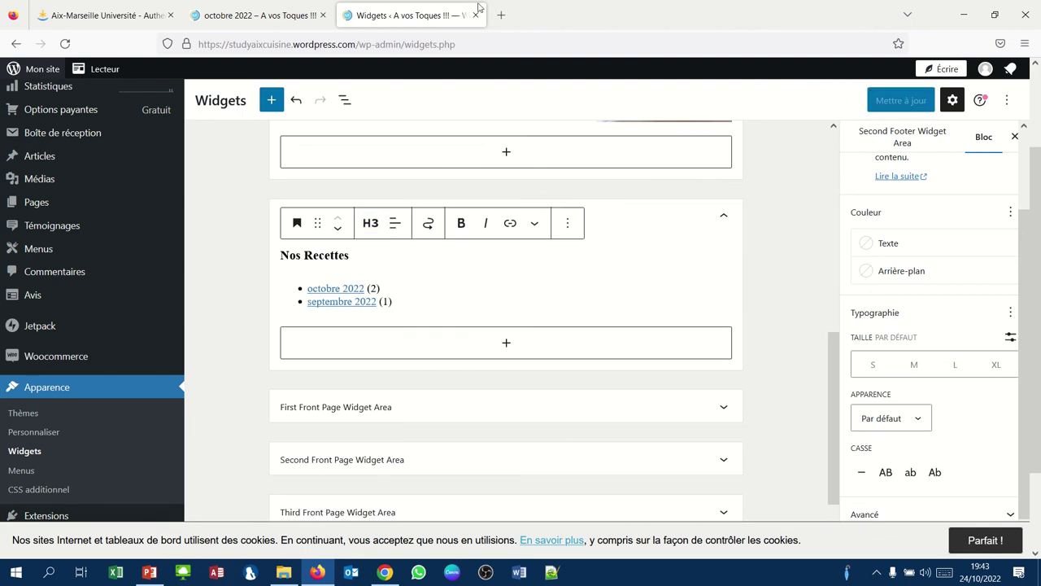
pyautogui.click(277, 15)
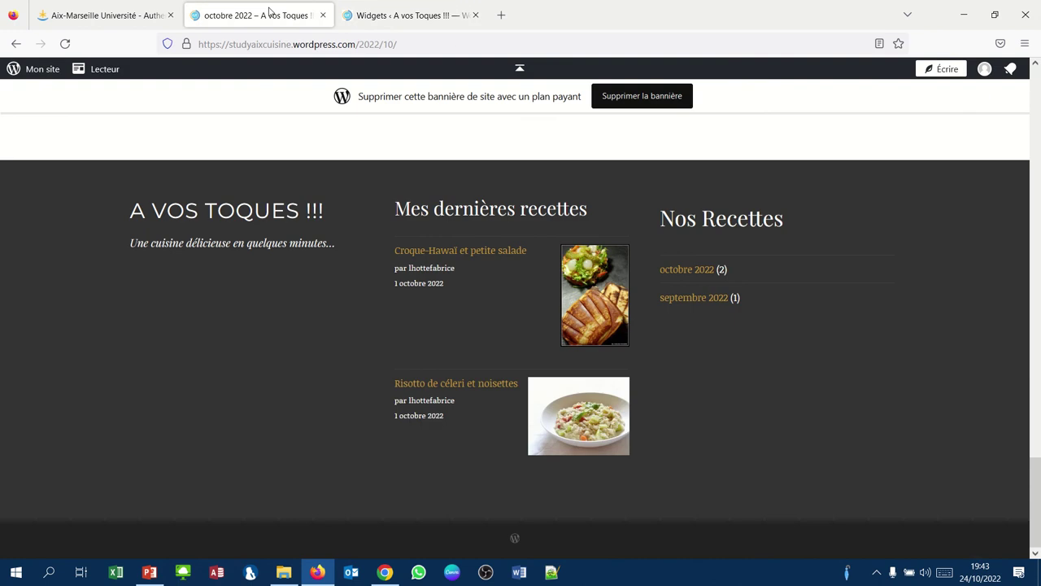
pyautogui.click(65, 45)
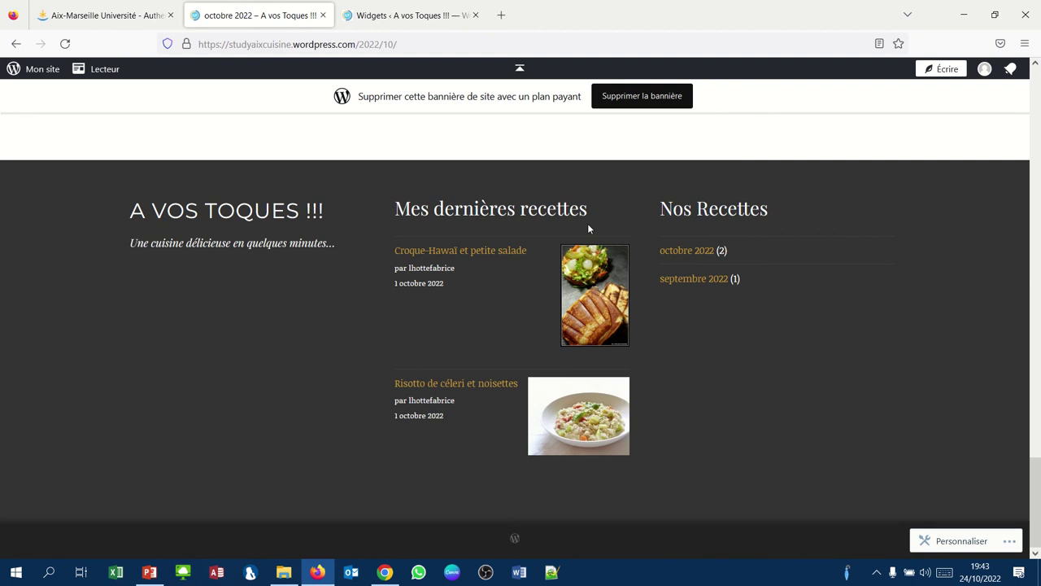
pyautogui.moveTo(534, 4)
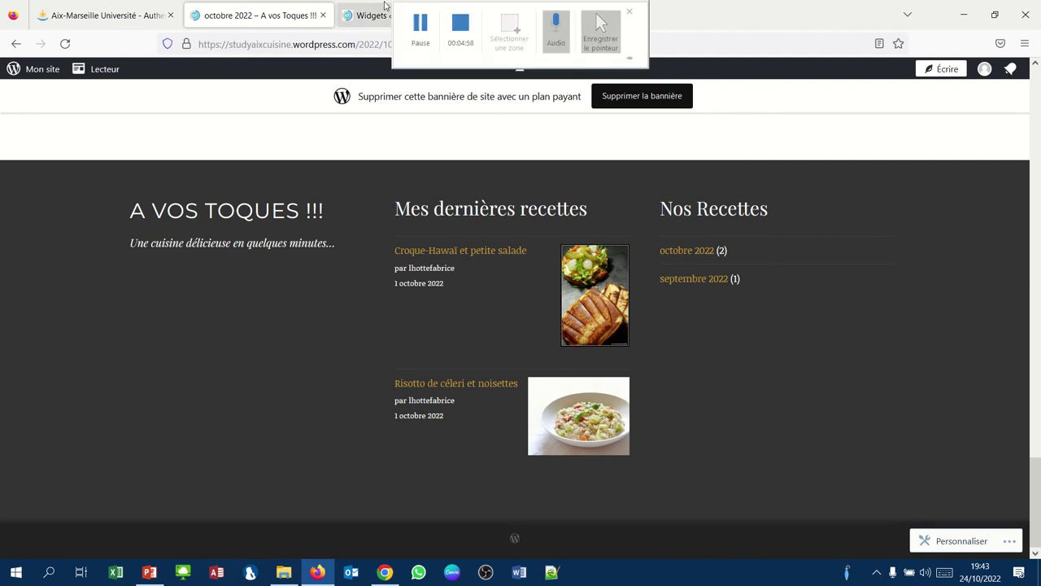